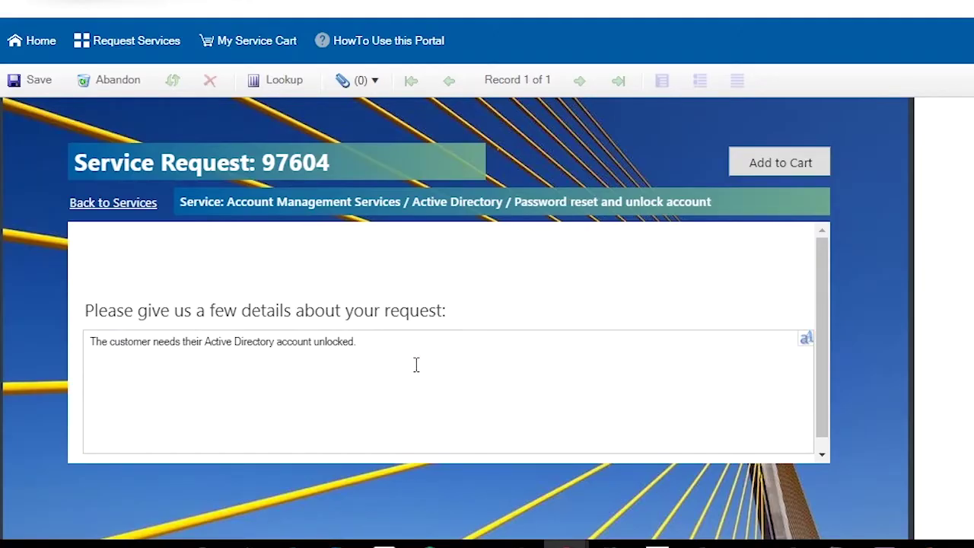
Step: Put request 97604 (password reset and account unlock) in the service cart and submit the order
{"action": "left_click", "coordinate": [753, 169]}
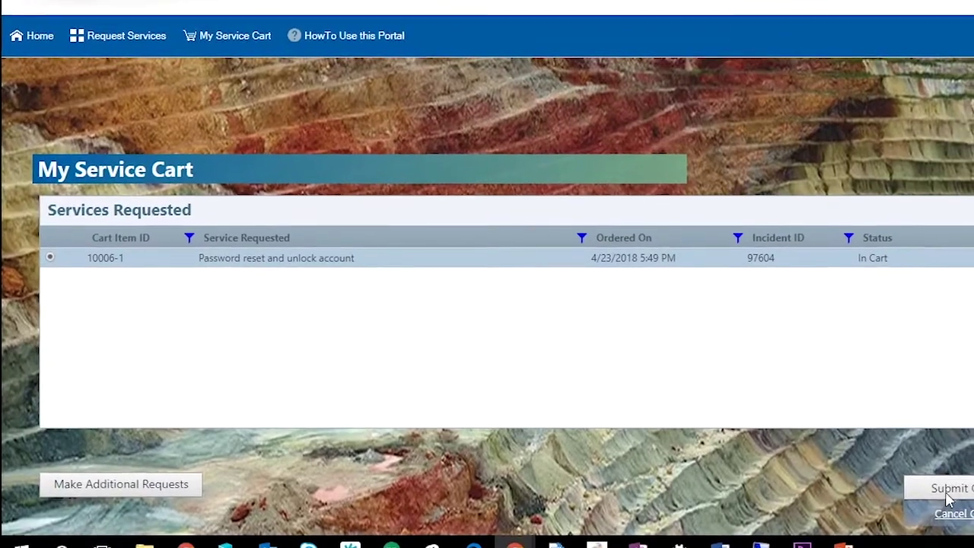
{"action": "left_click", "coordinate": [949, 495]}
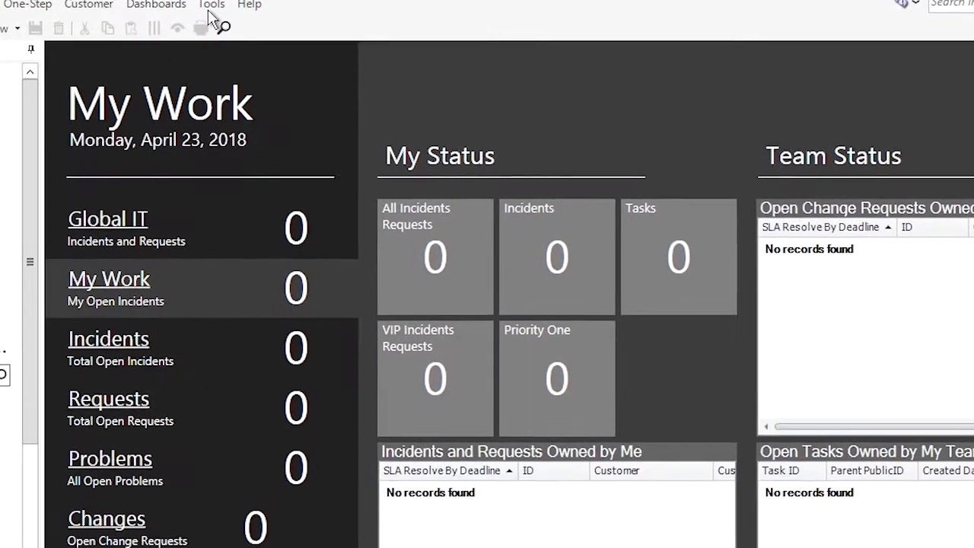
Step: From the My Work dashboard, open the Tools menu
{"action": "left_click", "coordinate": [131, 15]}
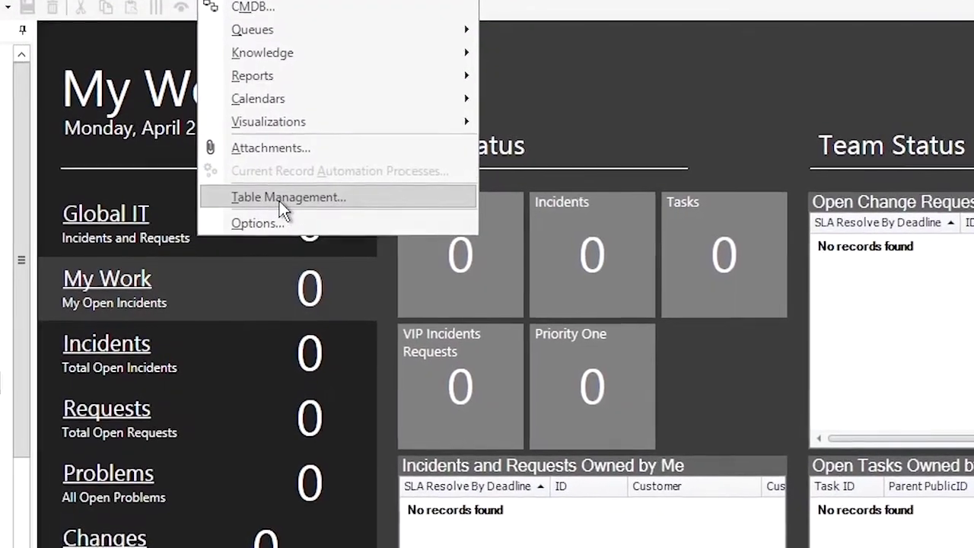
Step: Open Table Management for Incident SubCategory and open the Mobility Services Mobile Phone record
{"action": "left_click", "coordinate": [279, 201]}
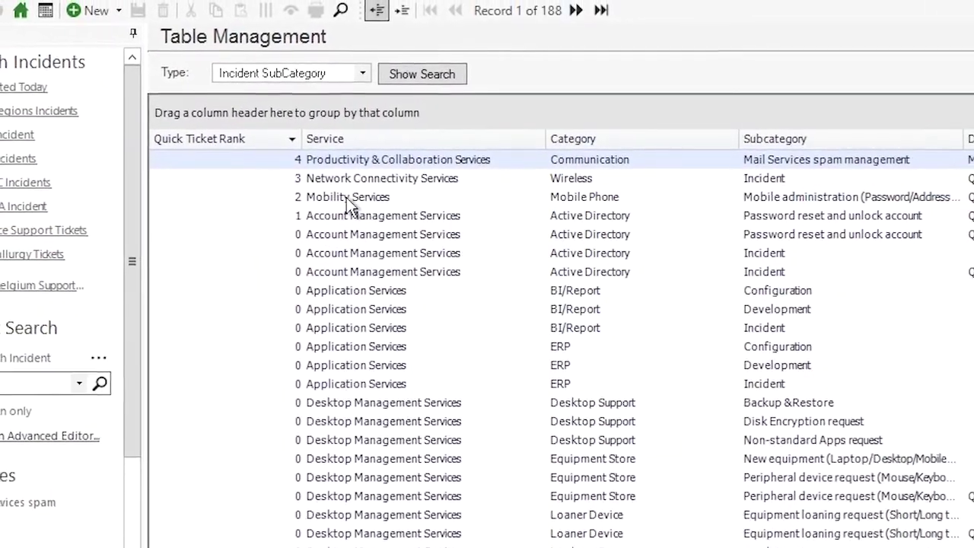
{"action": "left_click", "coordinate": [353, 199]}
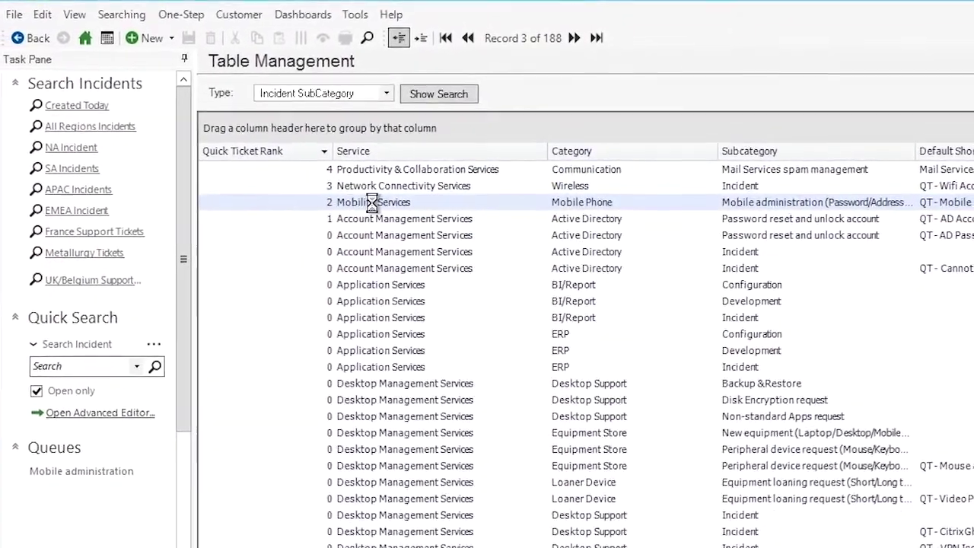
{"action": "double_click", "coordinate": [368, 207]}
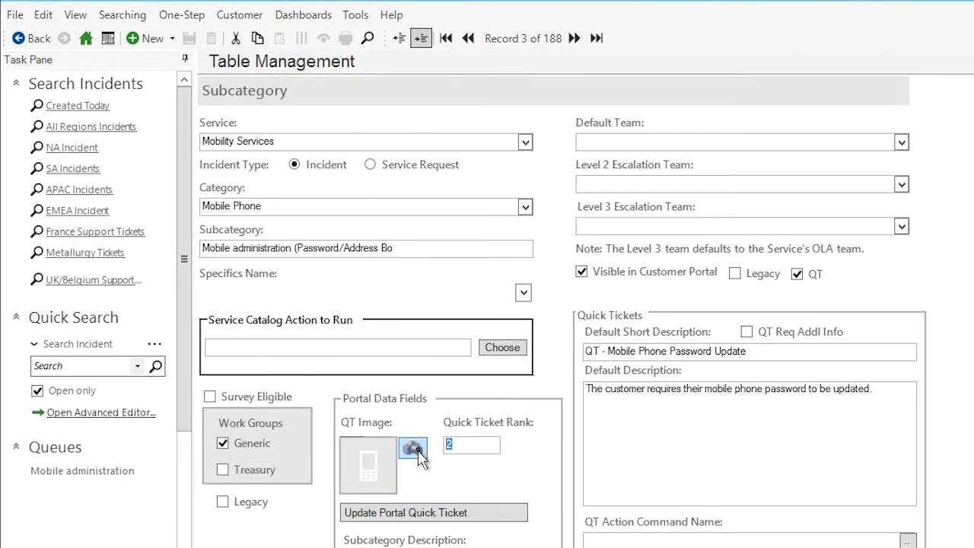
Step: Set Mobile Phone's Quick Ticket Rank to 0, save, and go back to the subcategory list
{"action": "type", "text": "0"}
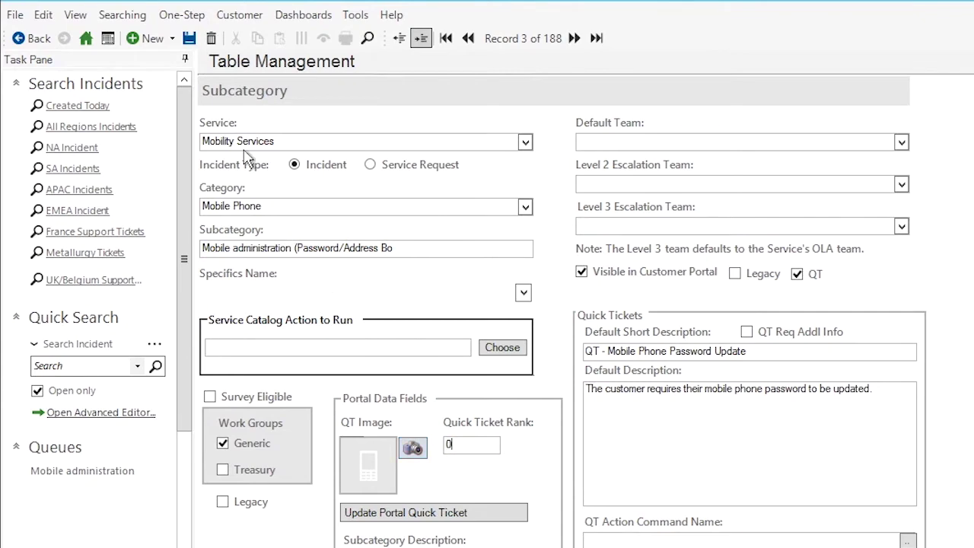
{"action": "left_click", "coordinate": [189, 38]}
{"action": "left_click", "coordinate": [404, 42]}
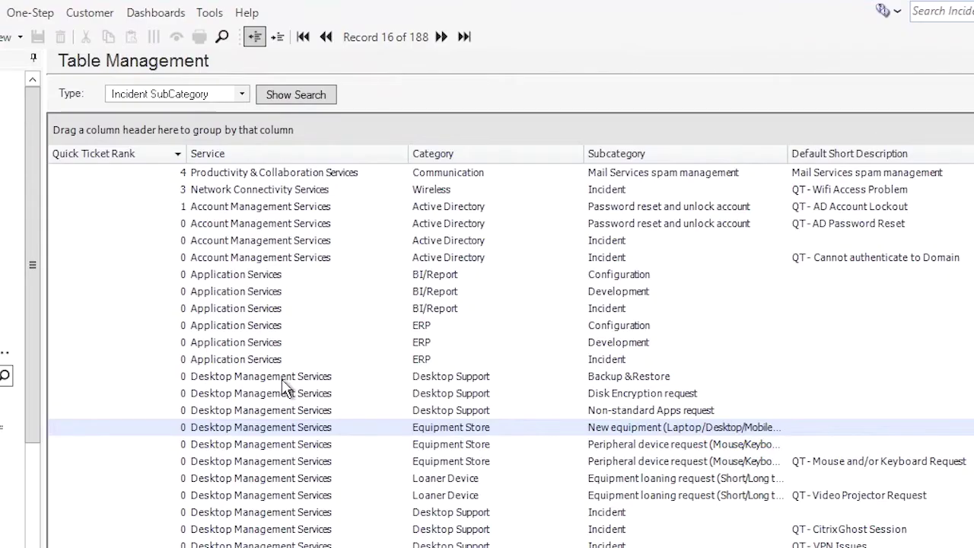
{"action": "left_click", "coordinate": [316, 378]}
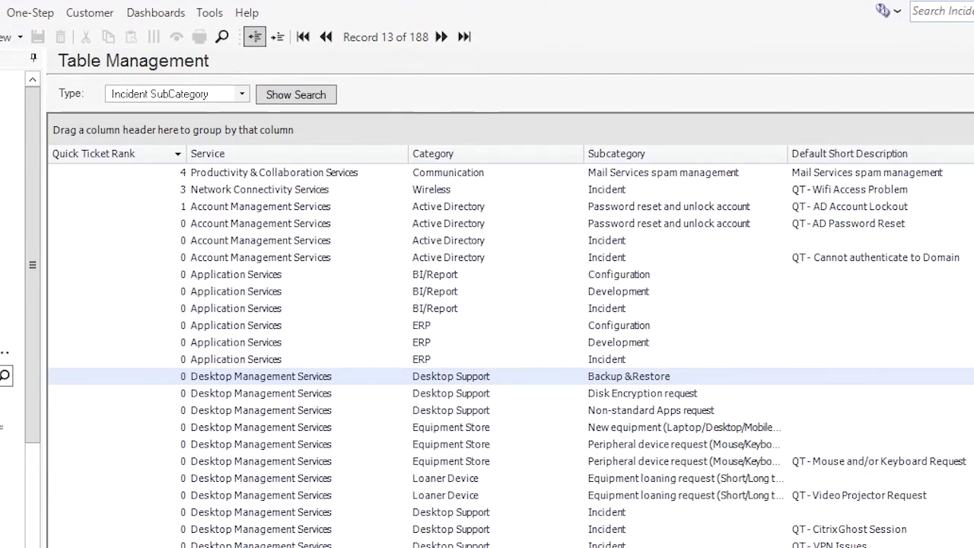
Step: Open the Desktop Support VPN Issues subcategory and set its Quick Ticket Rank to 2
{"action": "double_click", "coordinate": [302, 544]}
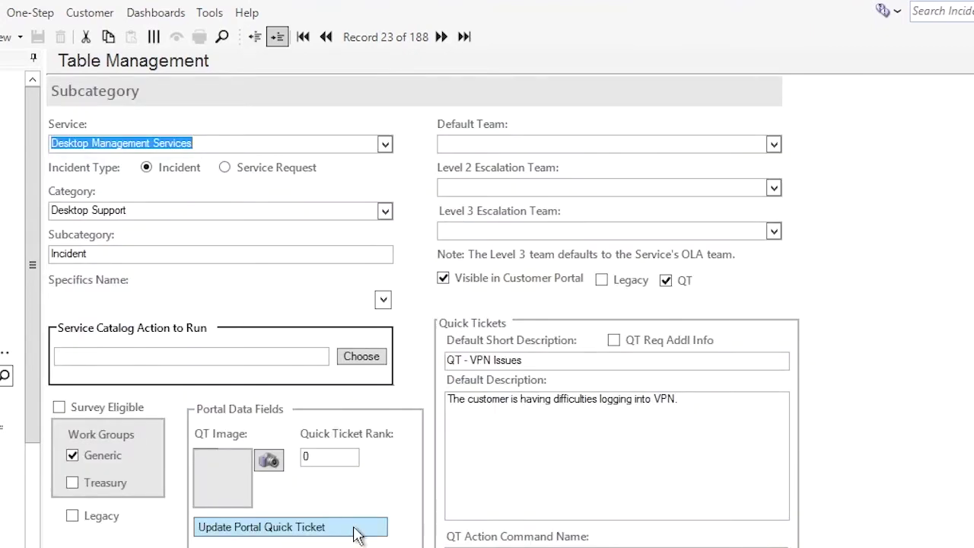
{"action": "left_click", "coordinate": [304, 457]}
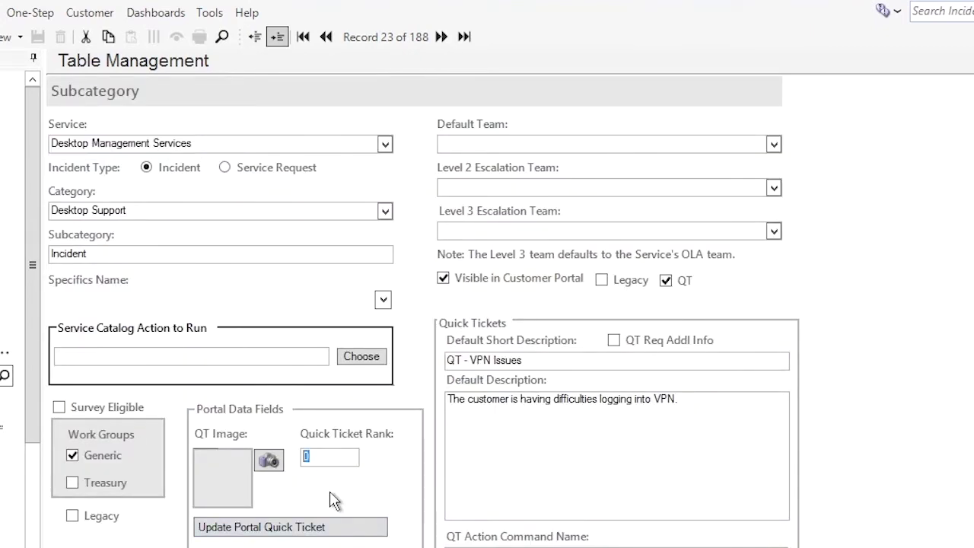
{"action": "type", "text": "2"}
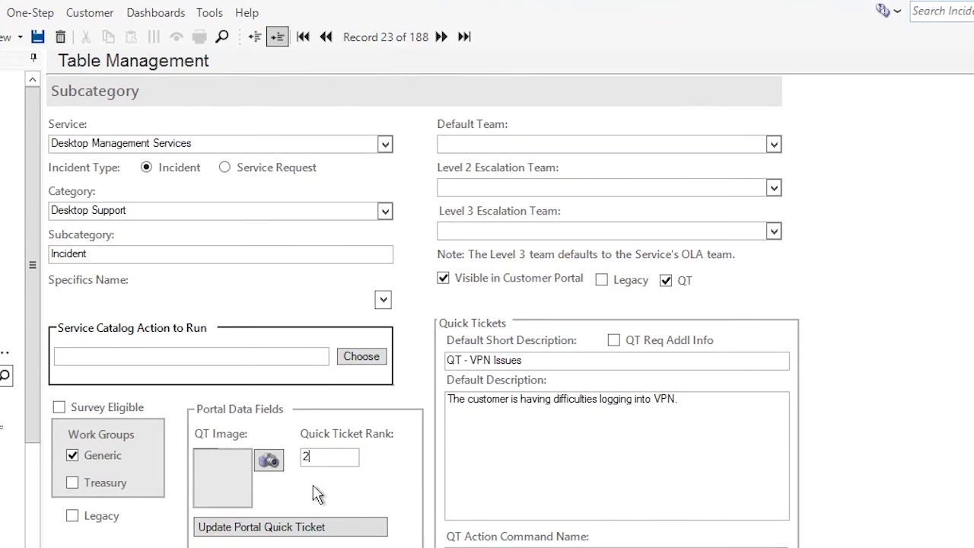
{"action": "left_click", "coordinate": [268, 463]}
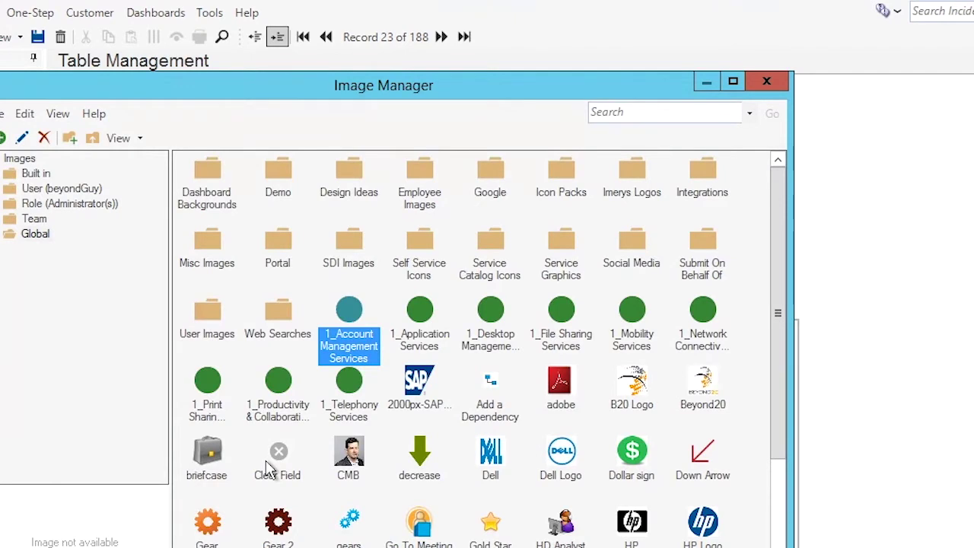
Step: Choose the Network Services picture from Service Catalog Icons as the VPN Issues QT Image
{"action": "left_click", "coordinate": [4, 235]}
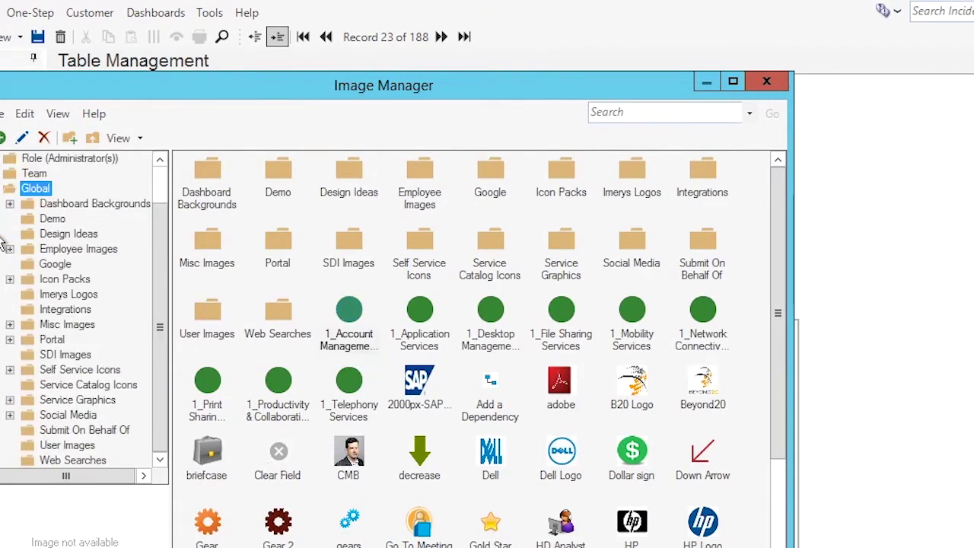
{"action": "left_click", "coordinate": [9, 369]}
{"action": "left_click", "coordinate": [54, 415]}
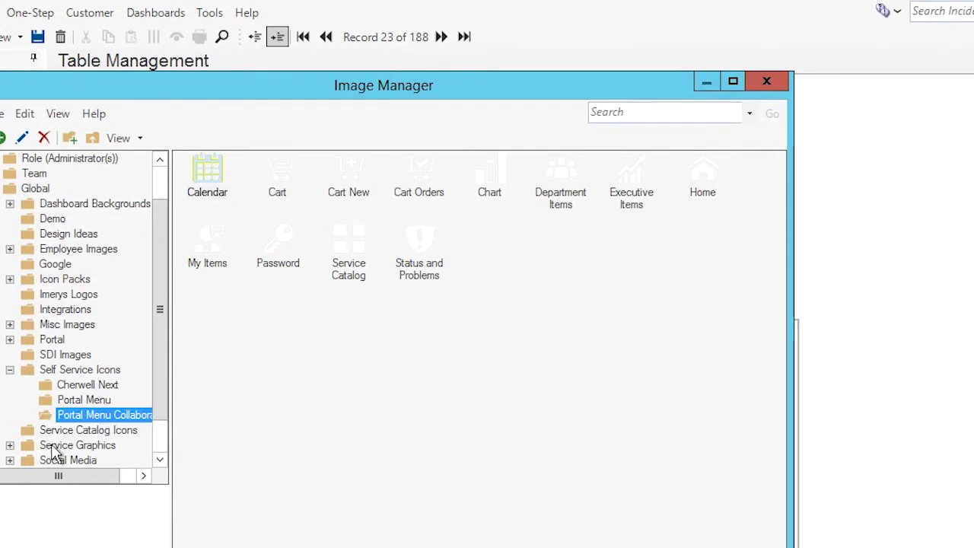
{"action": "left_click", "coordinate": [35, 430]}
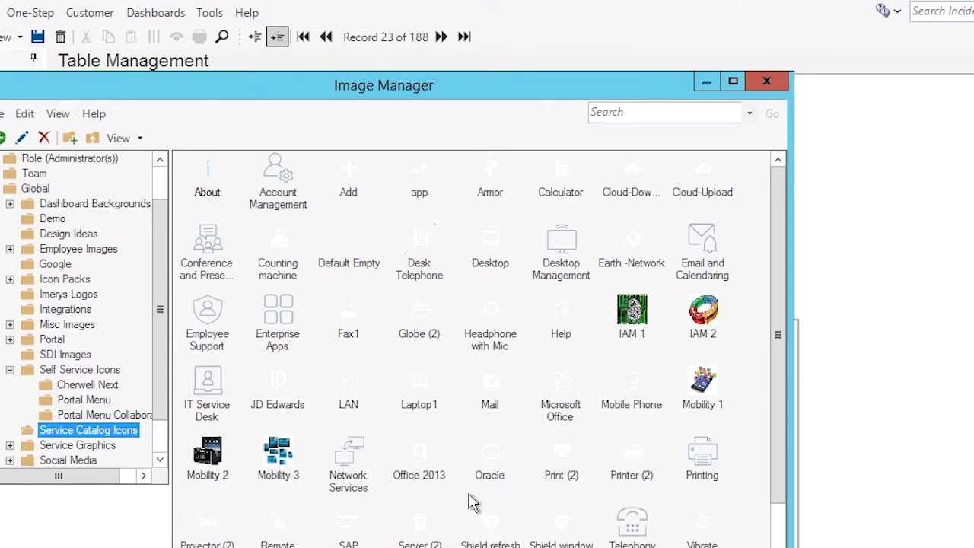
{"action": "left_click", "coordinate": [359, 459]}
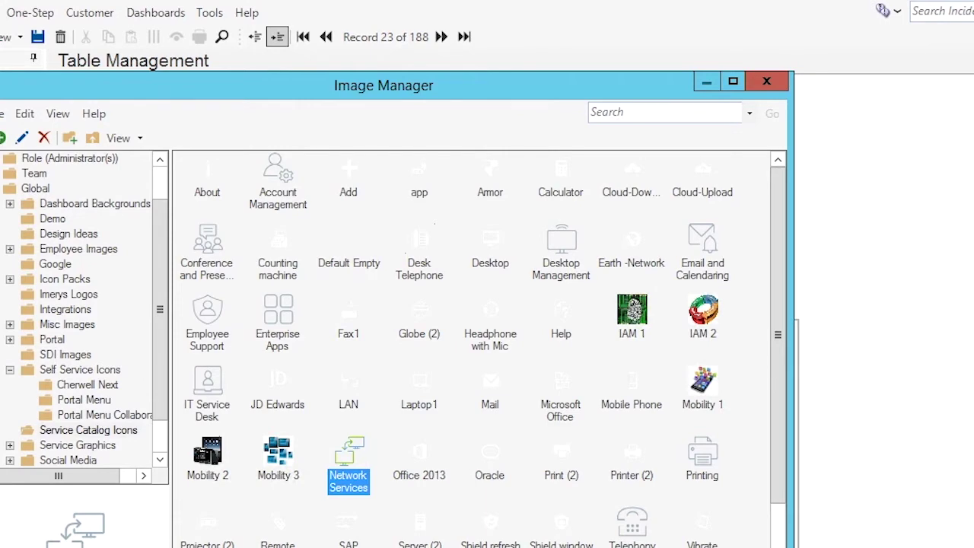
{"action": "key", "text": "Return"}
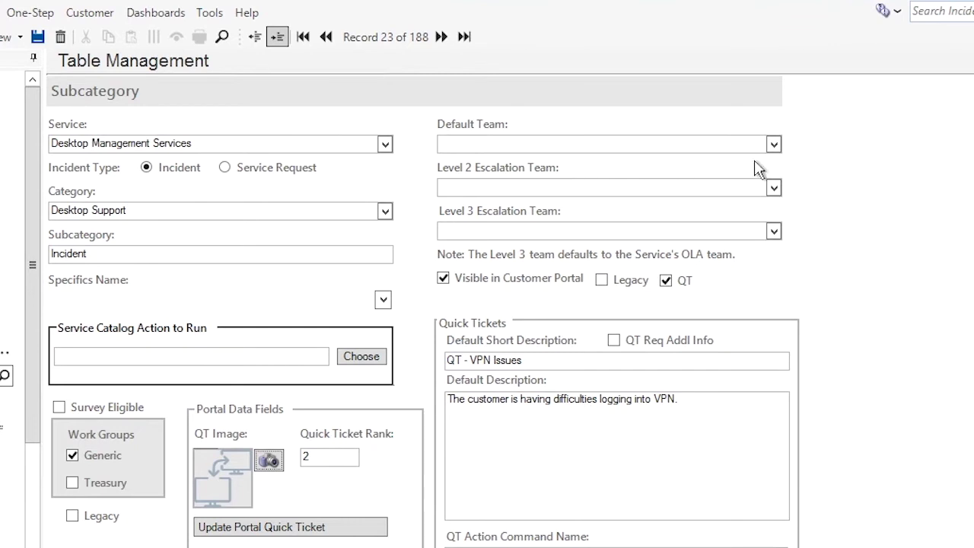
Step: Set the quick ticket's Default Team to APAC-Network
{"action": "left_click", "coordinate": [773, 144]}
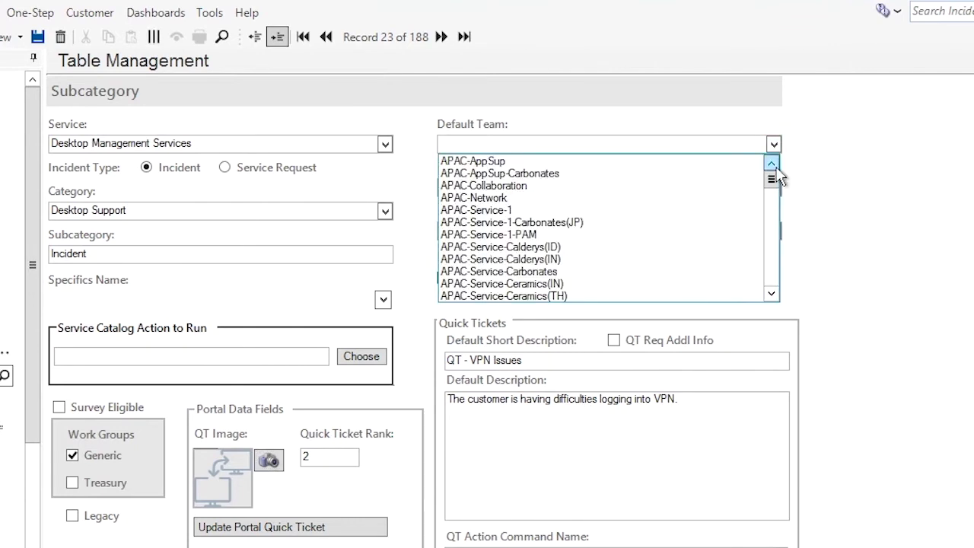
{"action": "left_click_drag", "start_coordinate": [773, 183], "coordinate": [778, 206]}
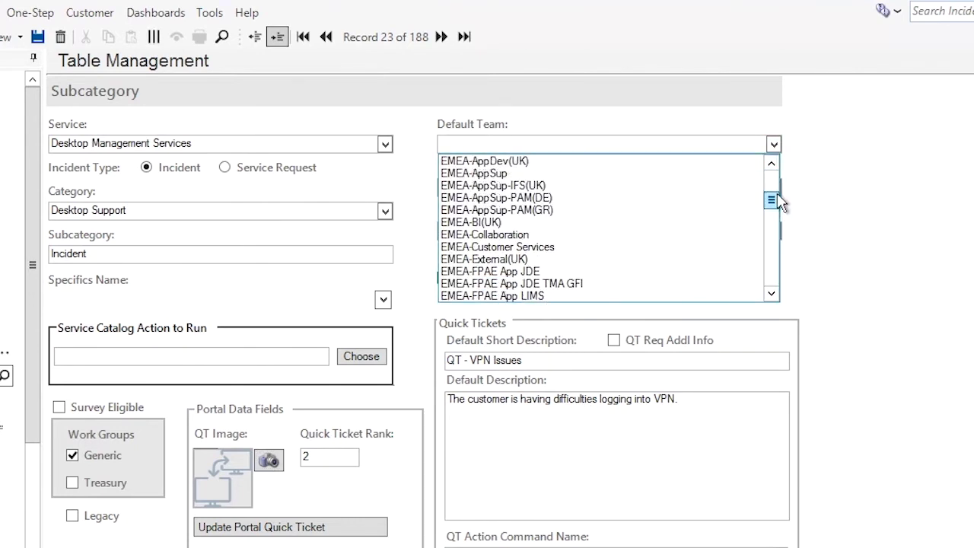
{"action": "left_click", "coordinate": [409, 472]}
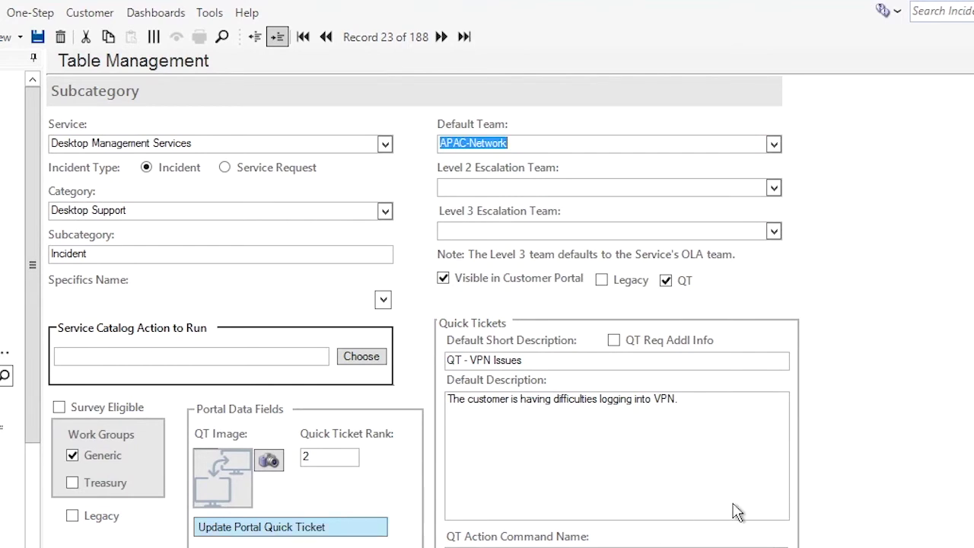
Step: Set Default Source to Portal and Default Cause to Outage
{"action": "scroll", "coordinate": [818, 509], "scroll_direction": "down", "scroll_amount": 3}
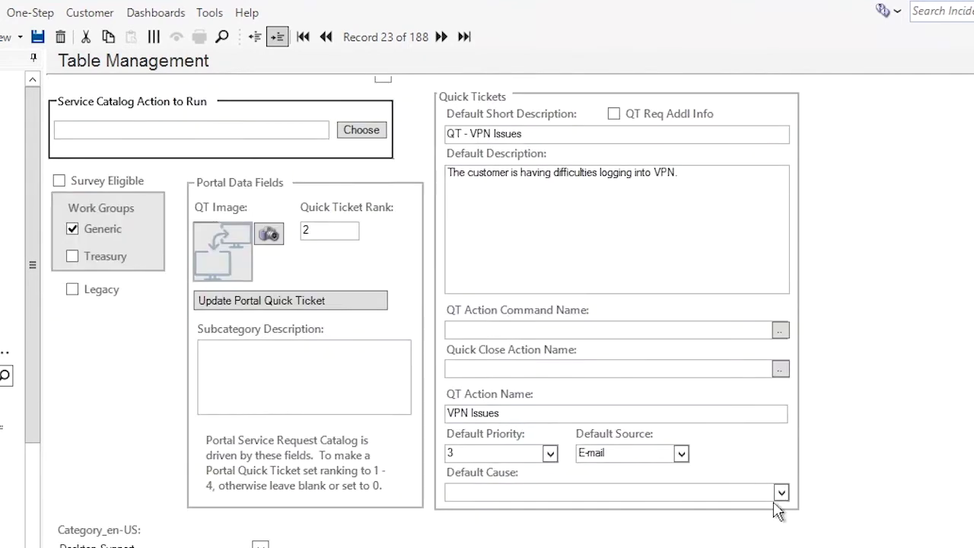
{"action": "left_click", "coordinate": [681, 454]}
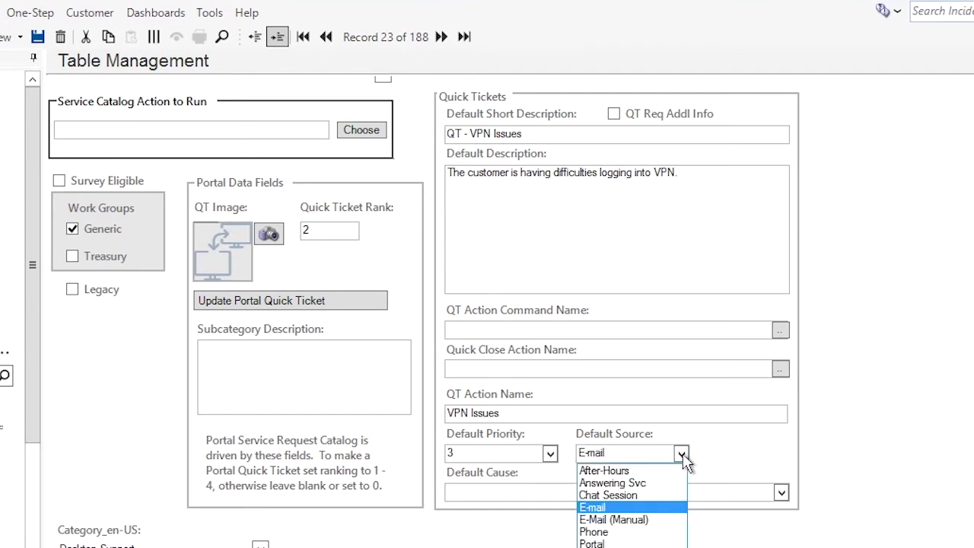
{"action": "left_click", "coordinate": [614, 541]}
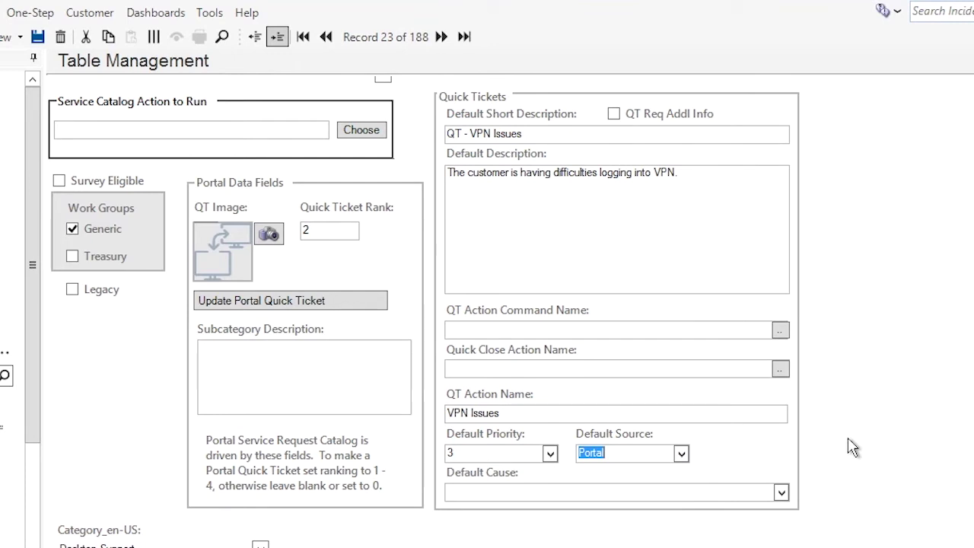
{"action": "left_click", "coordinate": [781, 492]}
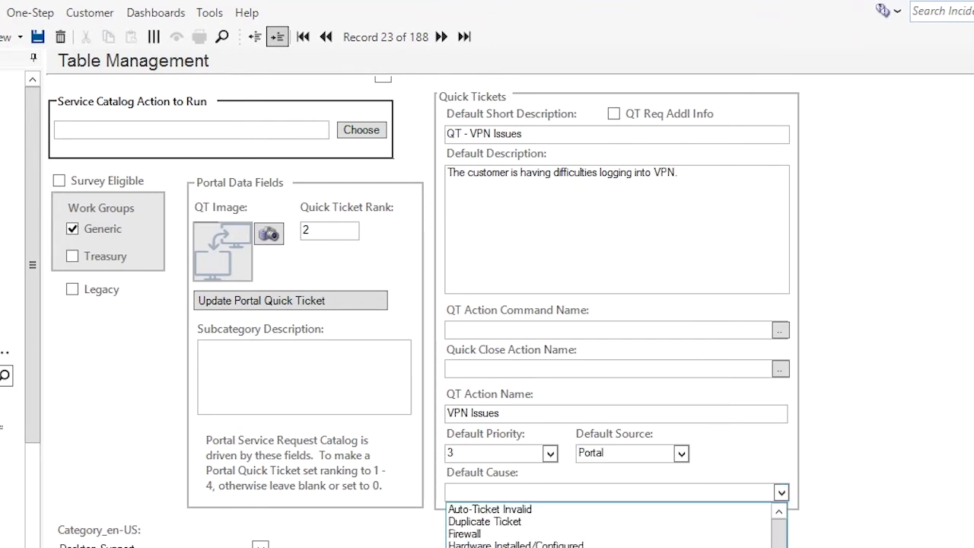
{"action": "key", "text": "Return"}
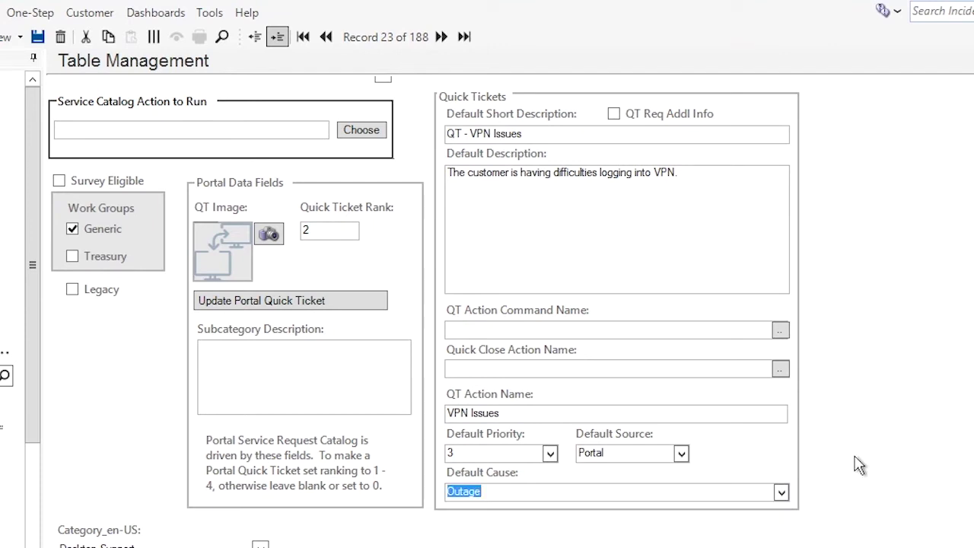
{"action": "scroll", "coordinate": [864, 457], "scroll_direction": "up", "scroll_amount": 3}
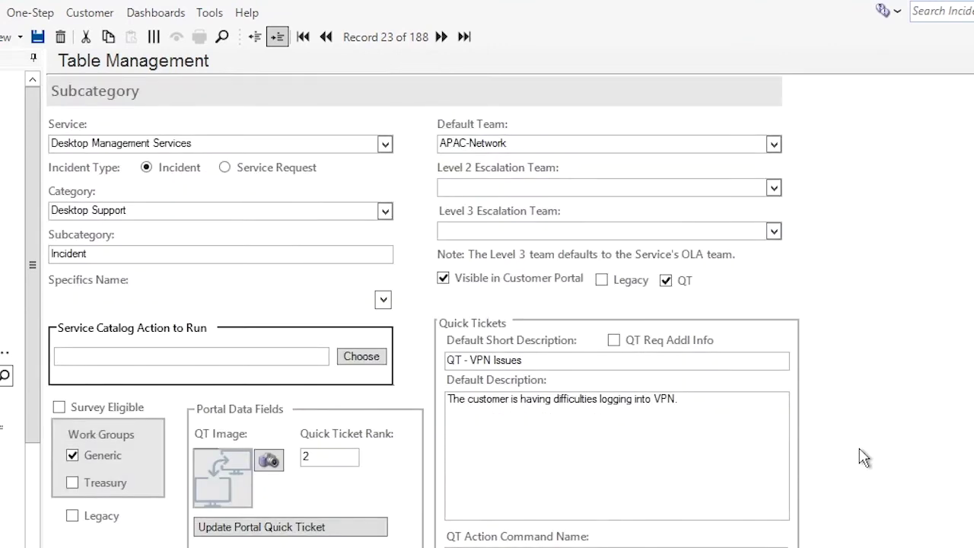
Step: Publish VPN Issues with Update Portal Quick Ticket, then save the subcategory record
{"action": "scroll", "coordinate": [864, 456], "scroll_direction": "down", "scroll_amount": 3}
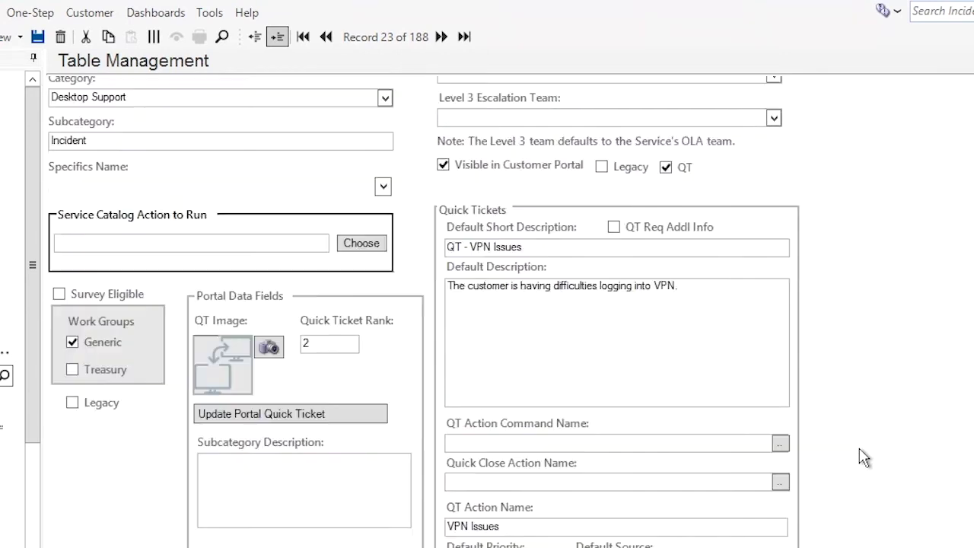
{"action": "scroll", "coordinate": [864, 456], "scroll_direction": "up", "scroll_amount": 3}
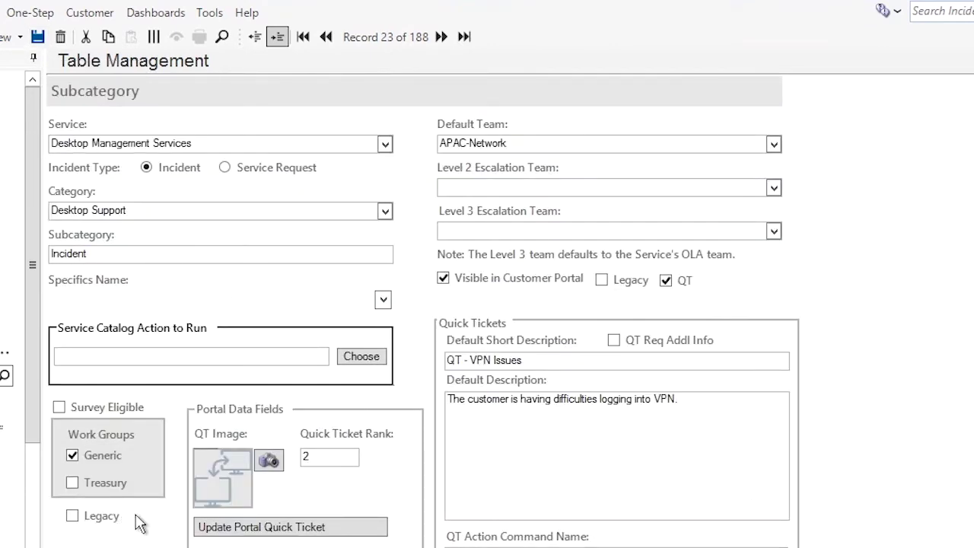
{"action": "left_click", "coordinate": [274, 535]}
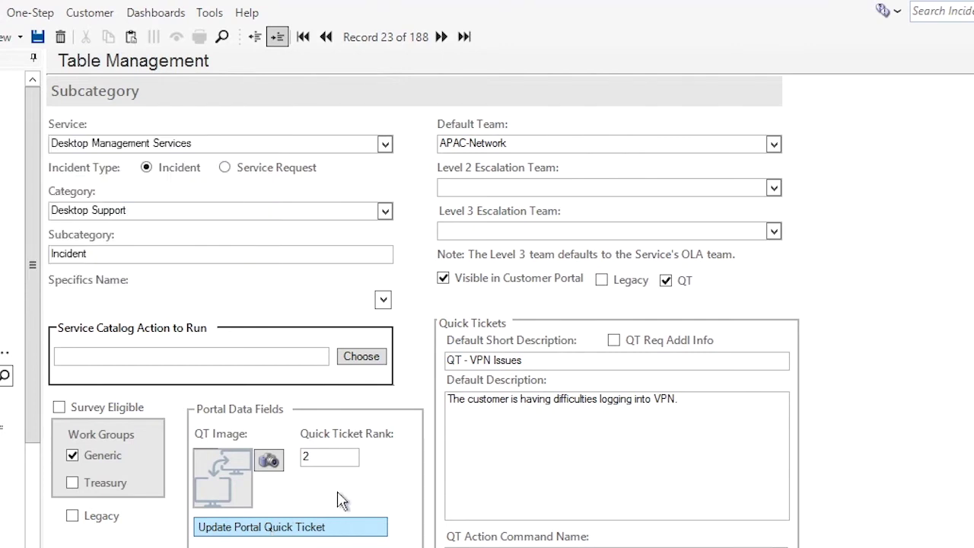
{"action": "left_click", "coordinate": [38, 38]}
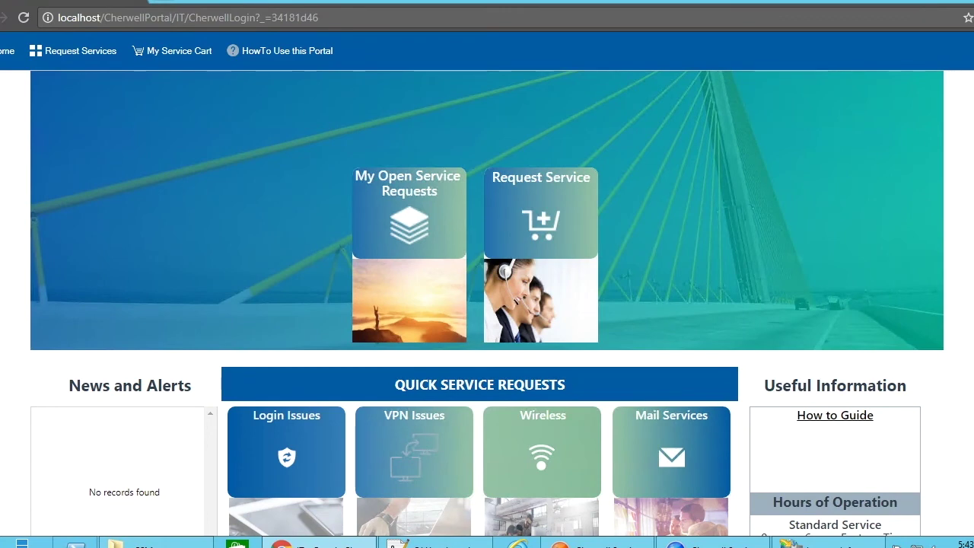
Step: Go from the portal back to the Cherwell client showing the VPN Issues record
{"action": "key", "text": "alt+Tab"}
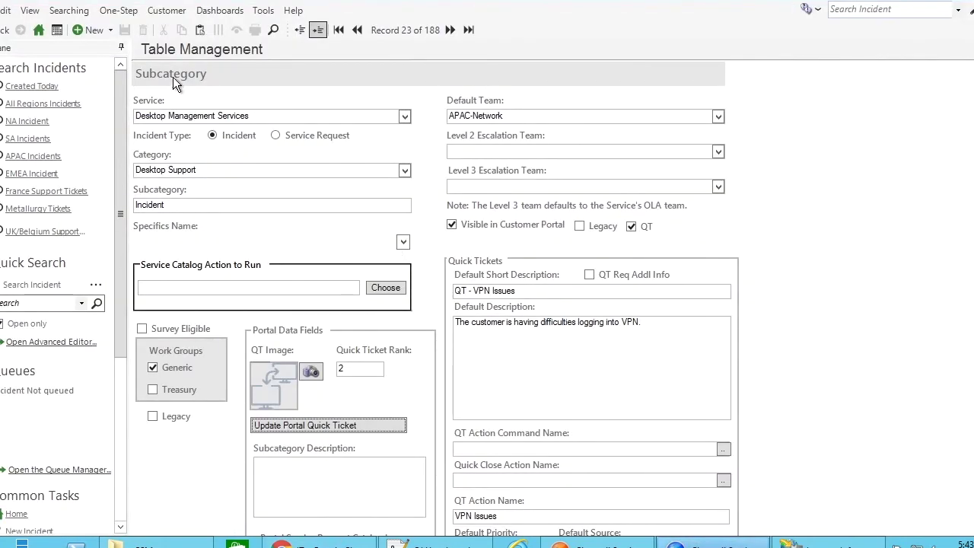